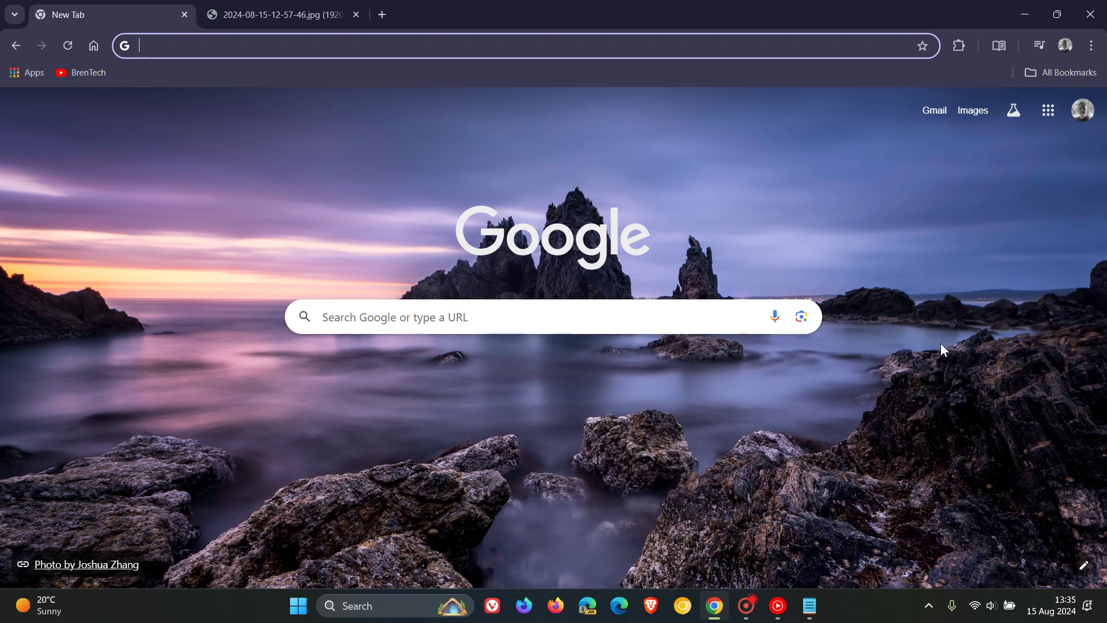
Open chrome://extensions via the Extensions menu, showing the uBlock Origin support warning.
left_click(959, 46)
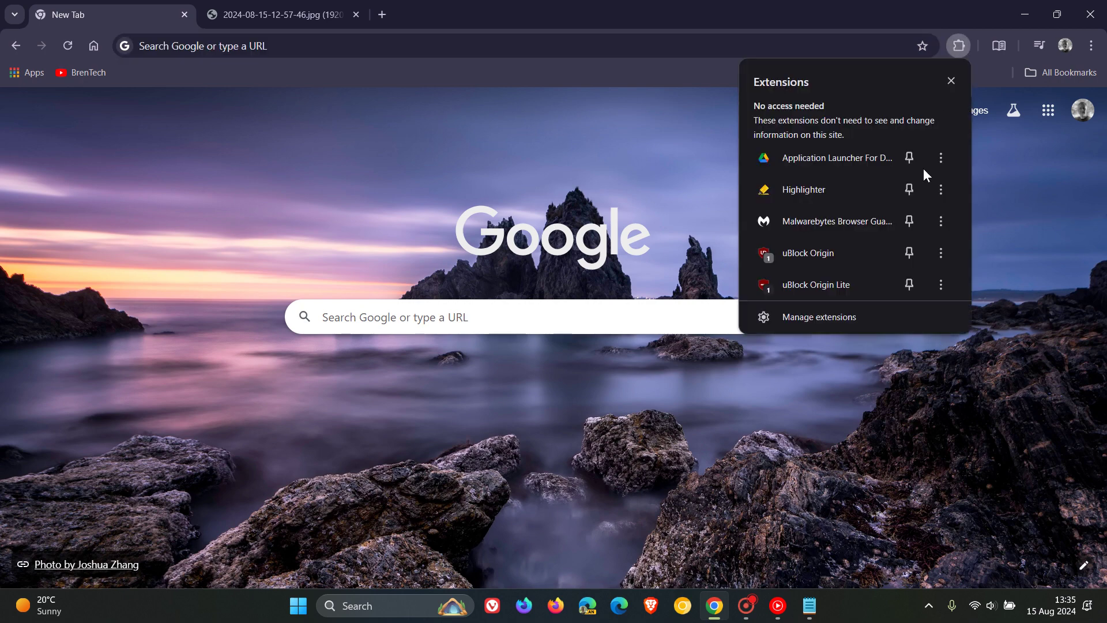
left_click(866, 318)
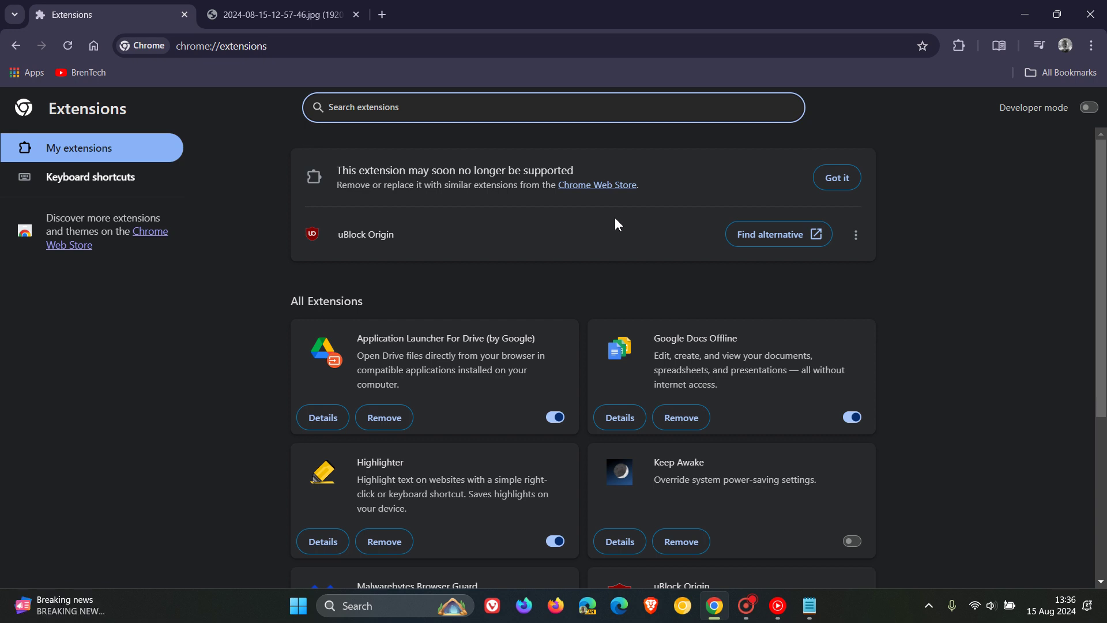
Bring up the Notepad note naming ExtensionManifestV2Availability, then minimize it back to Chrome.
left_click(809, 605)
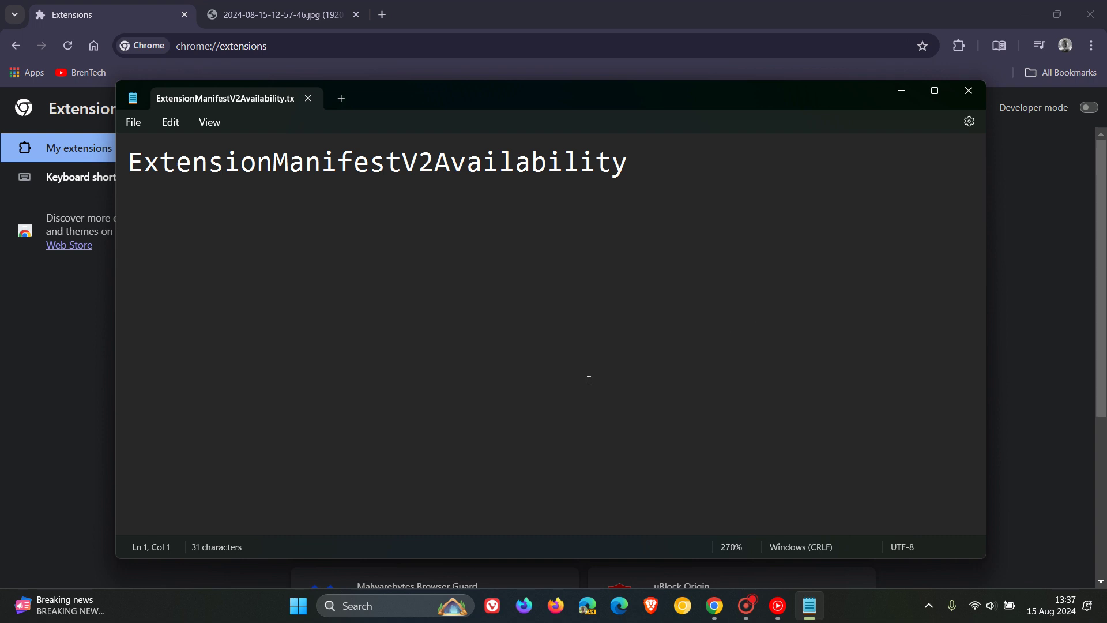
left_click(900, 95)
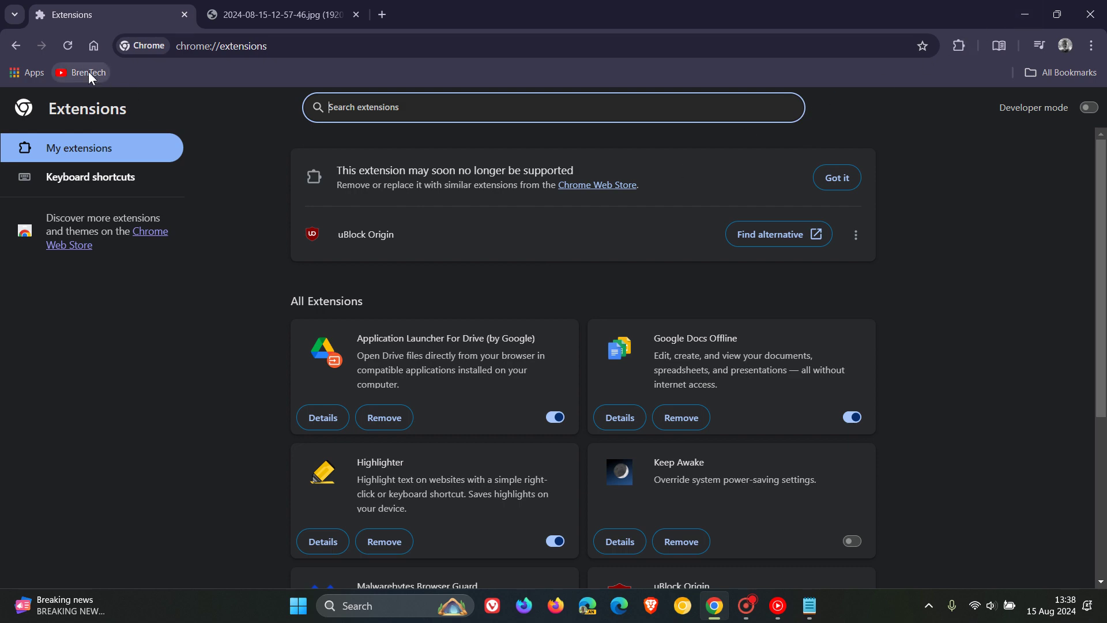
Minimize Chrome and launch regedit from the Run dialog in the Start right-click menu.
left_click(93, 45)
left_click(1026, 15)
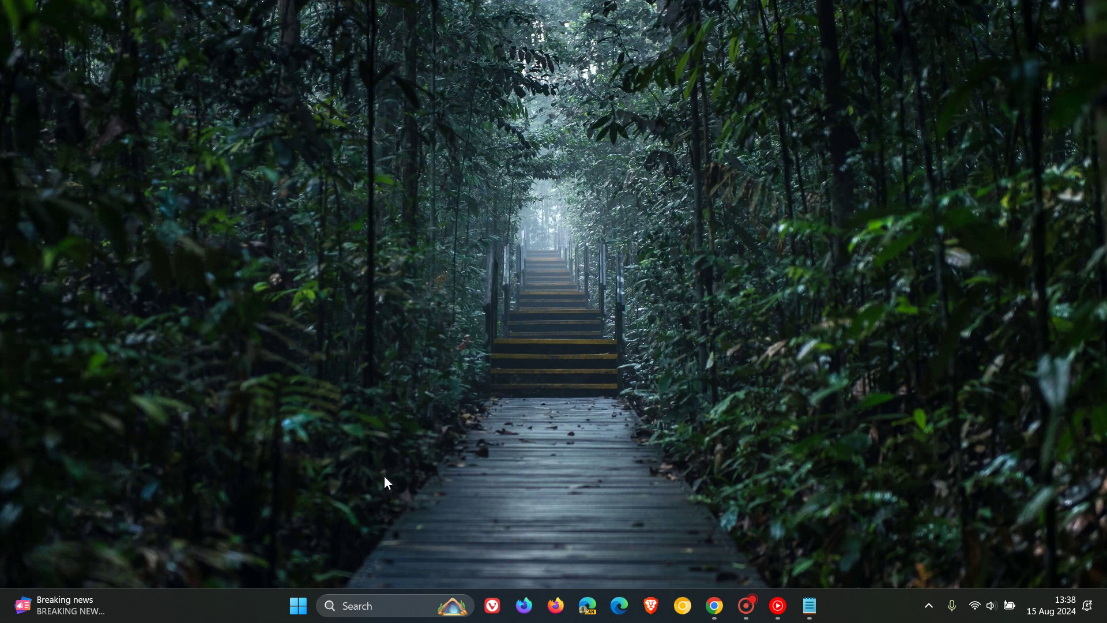
right_click(300, 611)
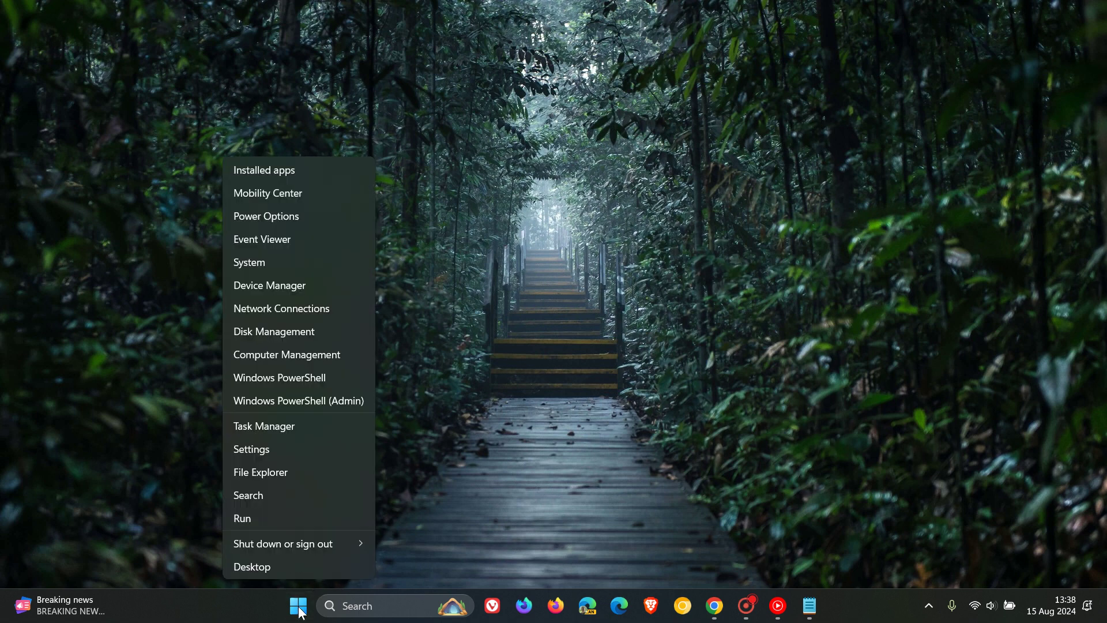
left_click(303, 513)
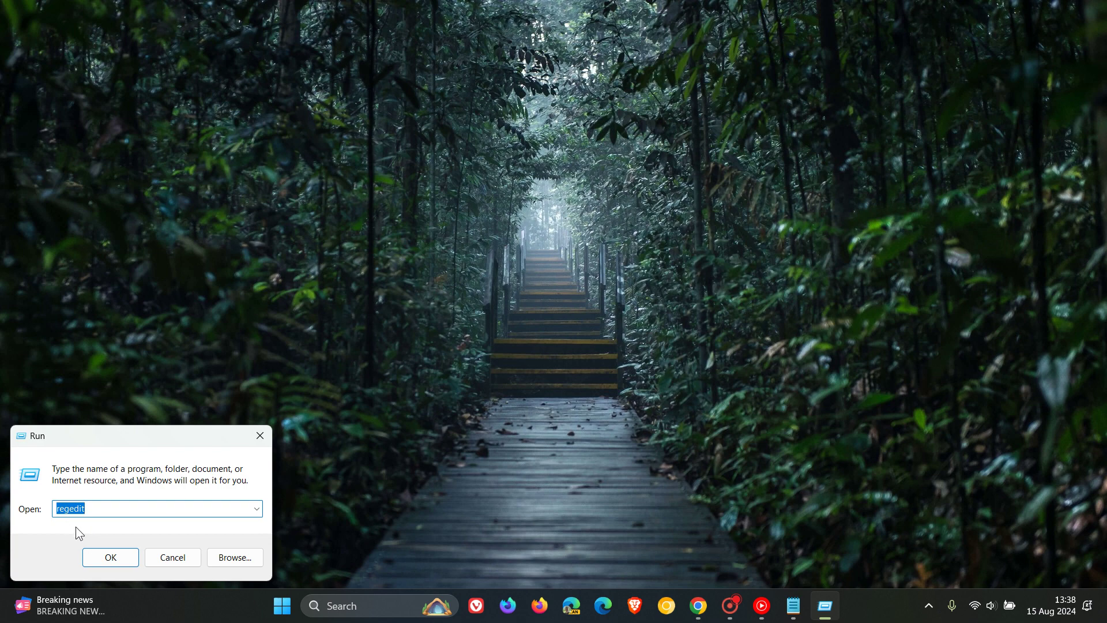
left_click(109, 560)
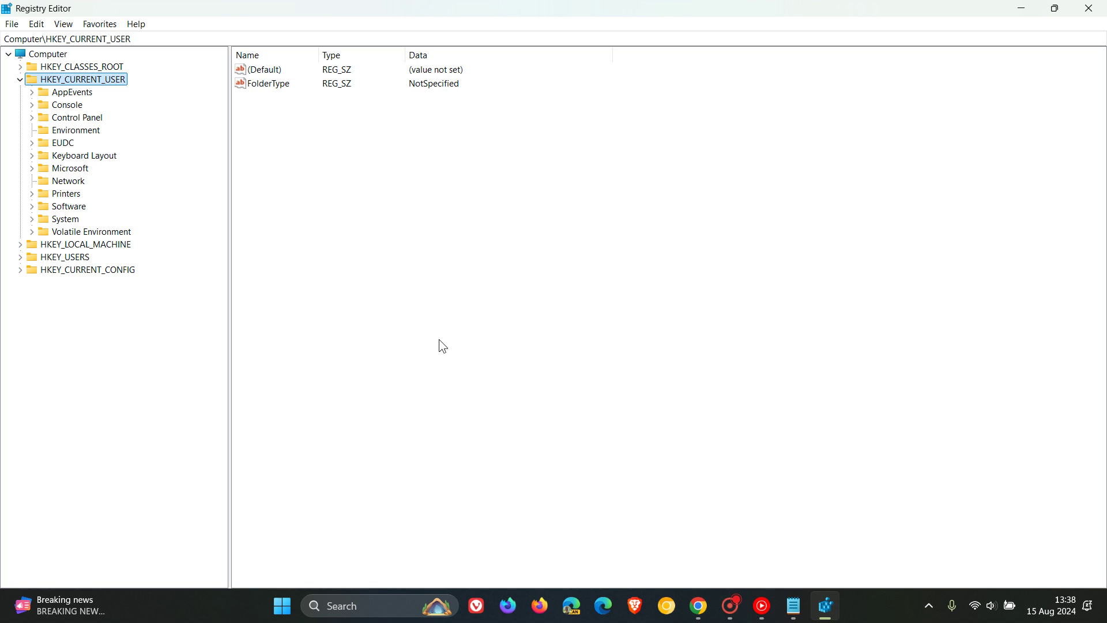
left_click(11, 26)
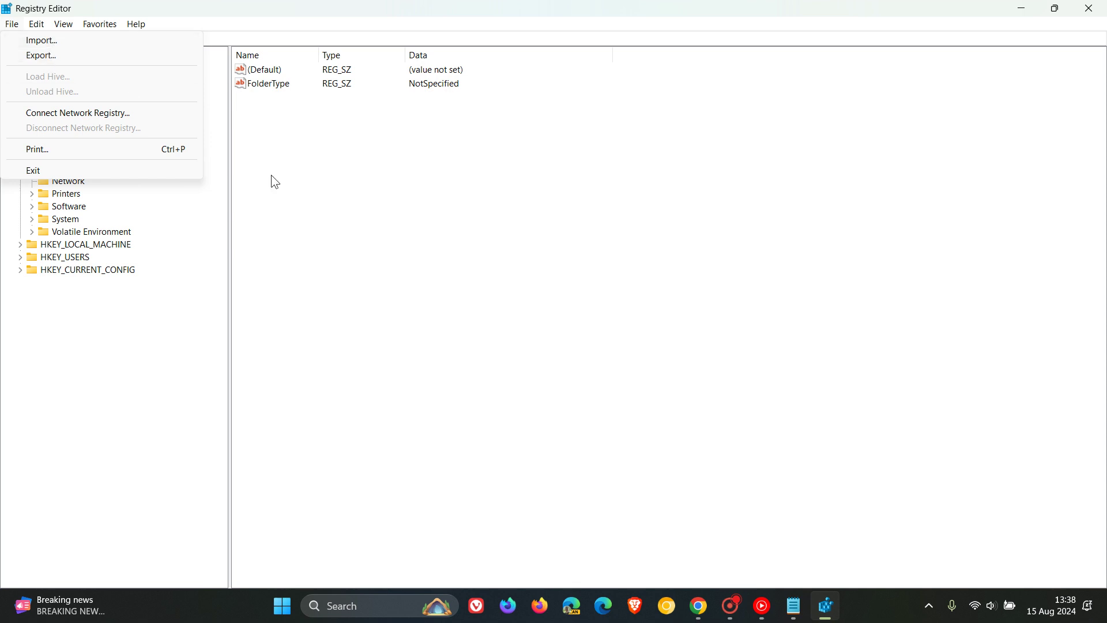
left_click(447, 273)
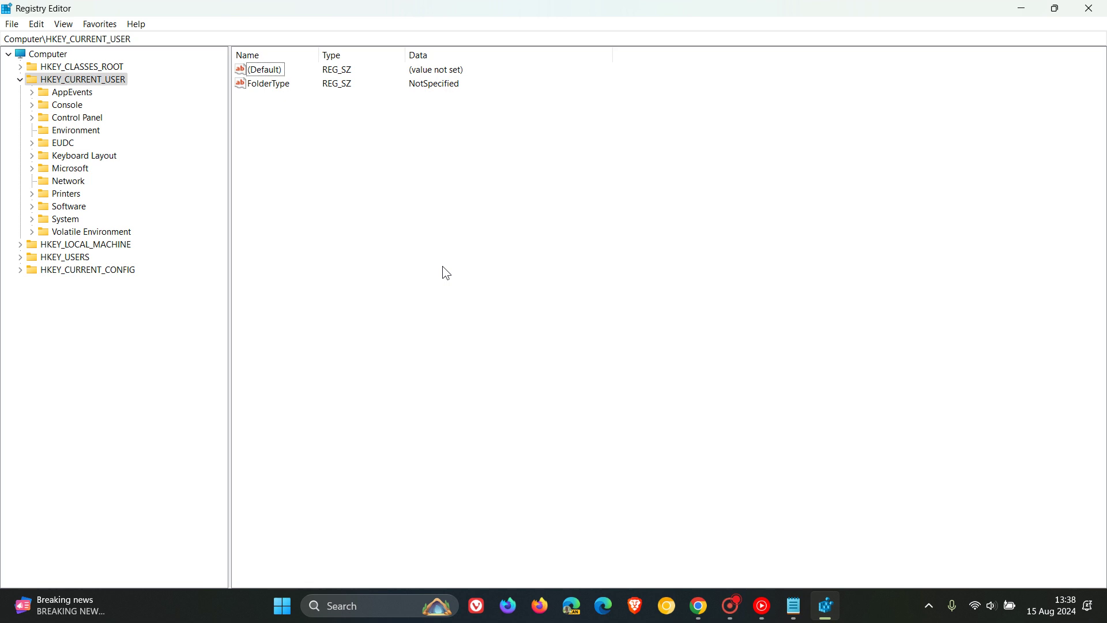
Collapse HKEY_CURRENT_USER and expand HKEY_LOCAL_MACHINE\SOFTWARE\Policies to show HP and Microsoft.
left_click(19, 81)
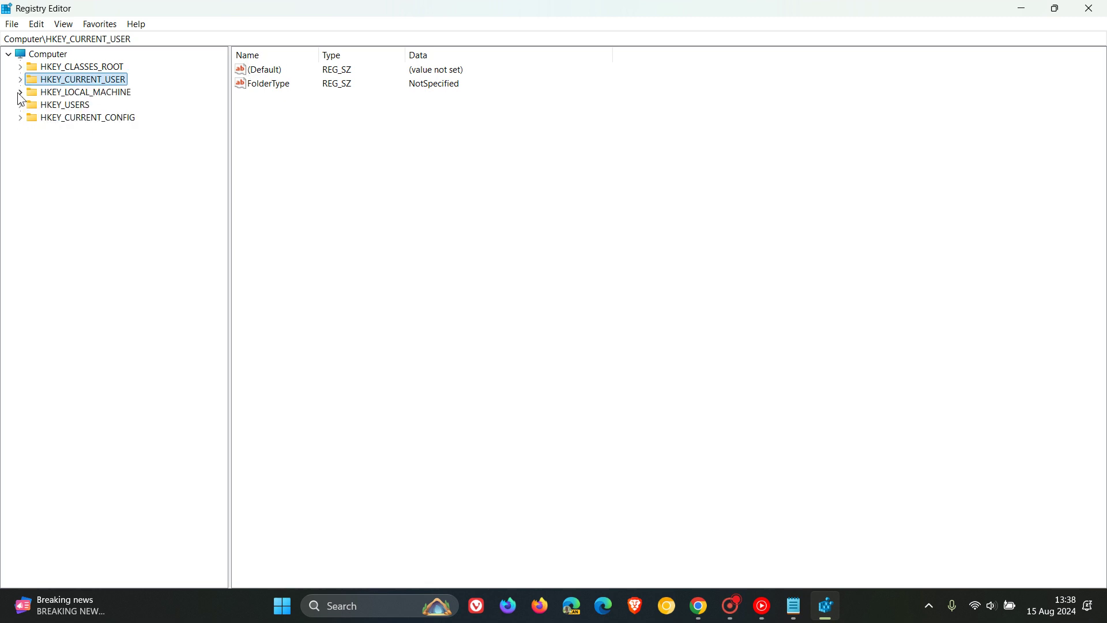
left_click(20, 93)
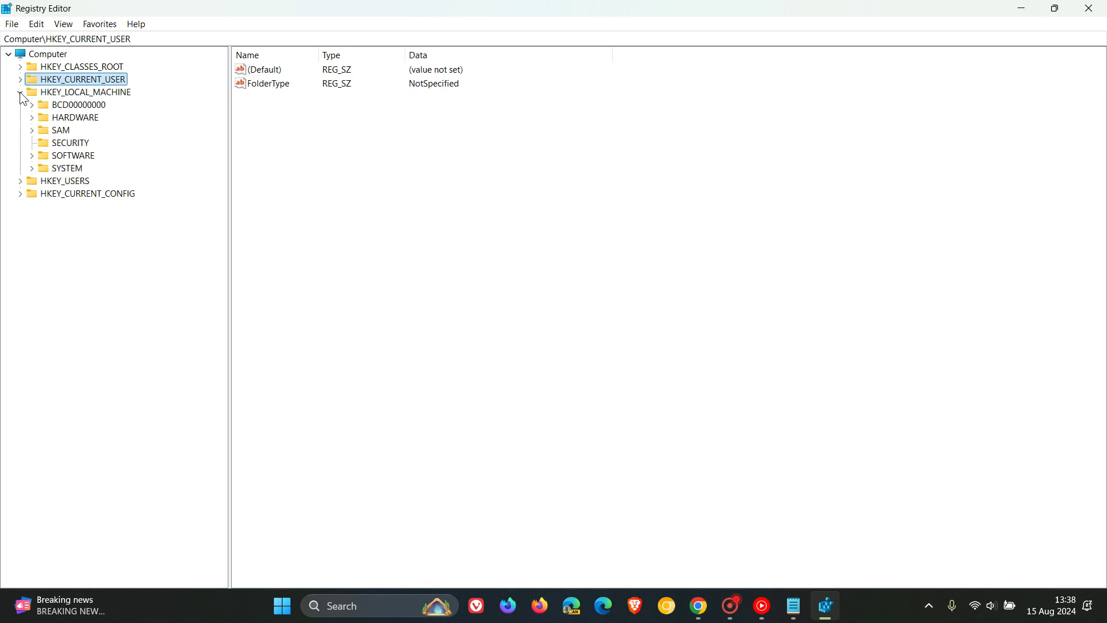
left_click(32, 156)
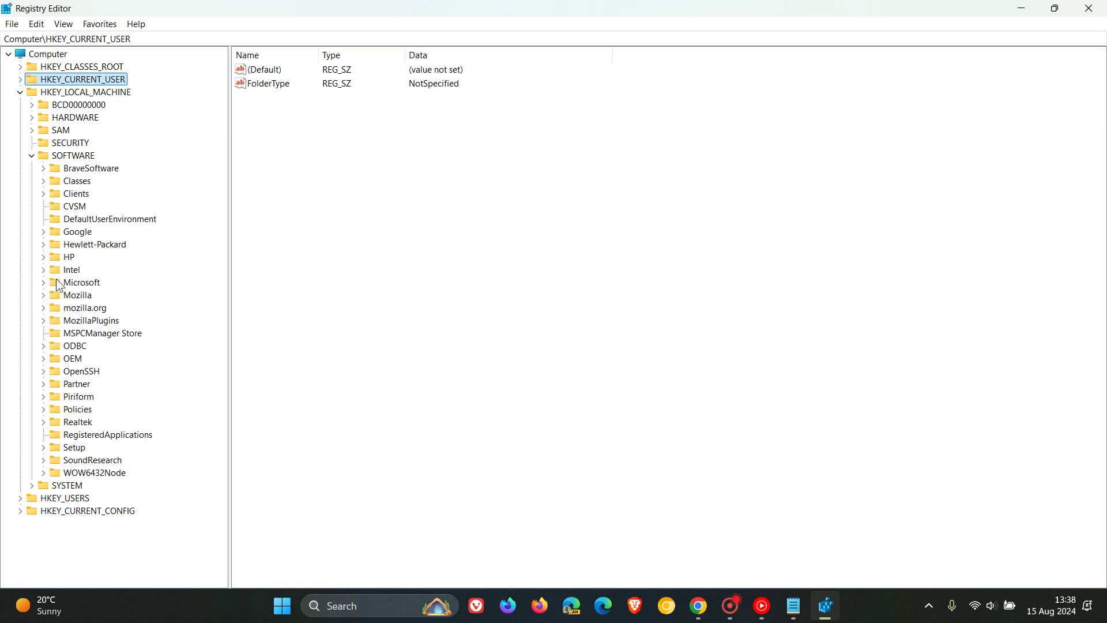
left_click(40, 407)
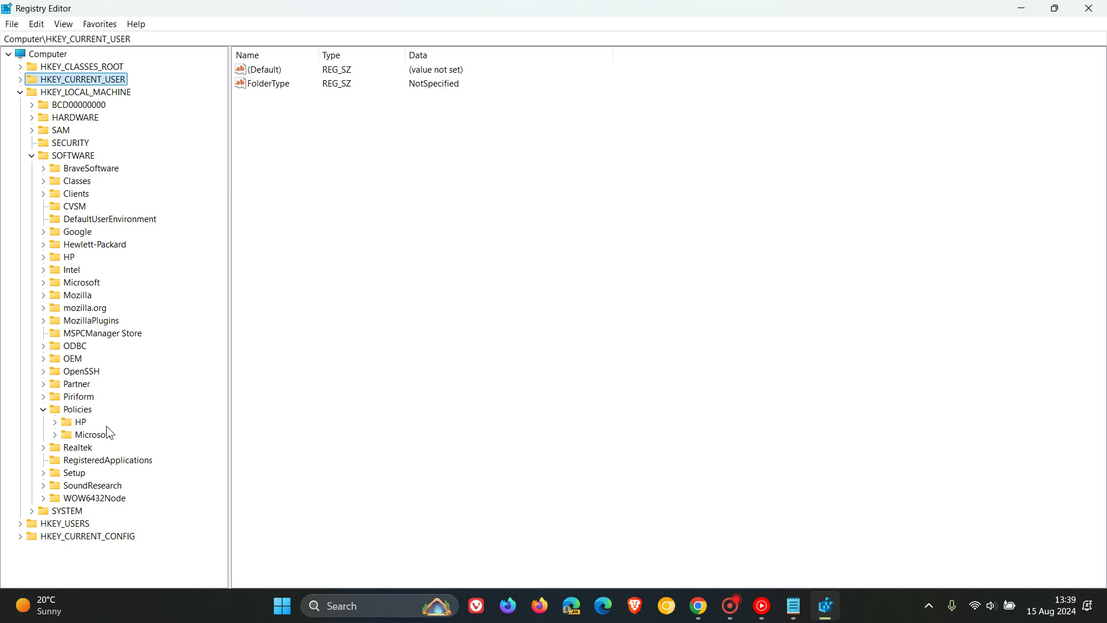
Create a new key named Google under Policies.
right_click(77, 410)
mouse_move(178, 440)
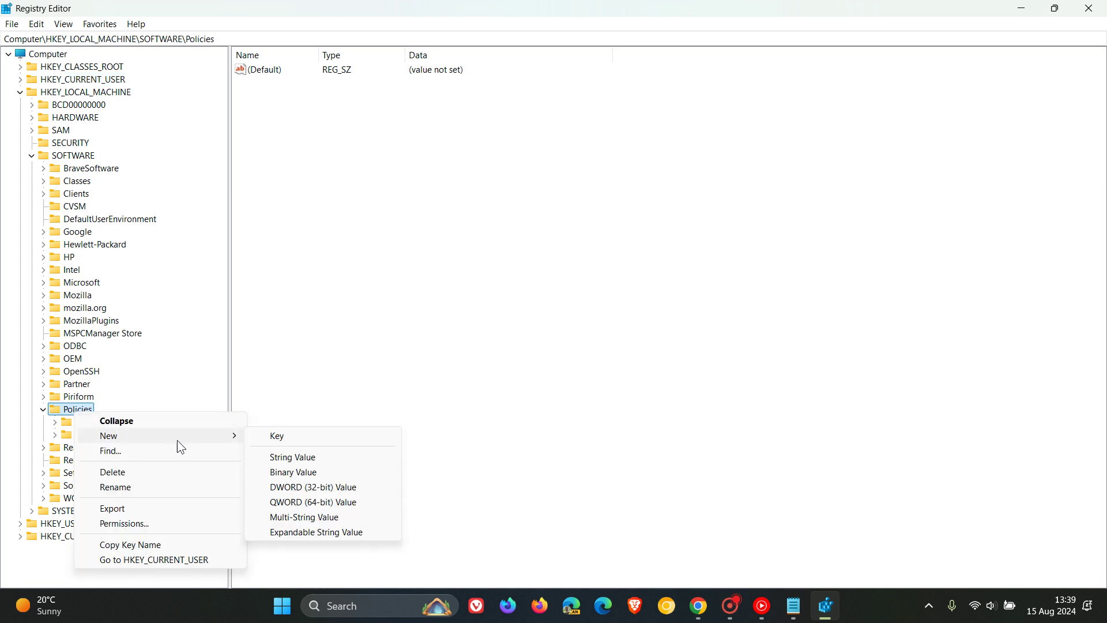
left_click(293, 438)
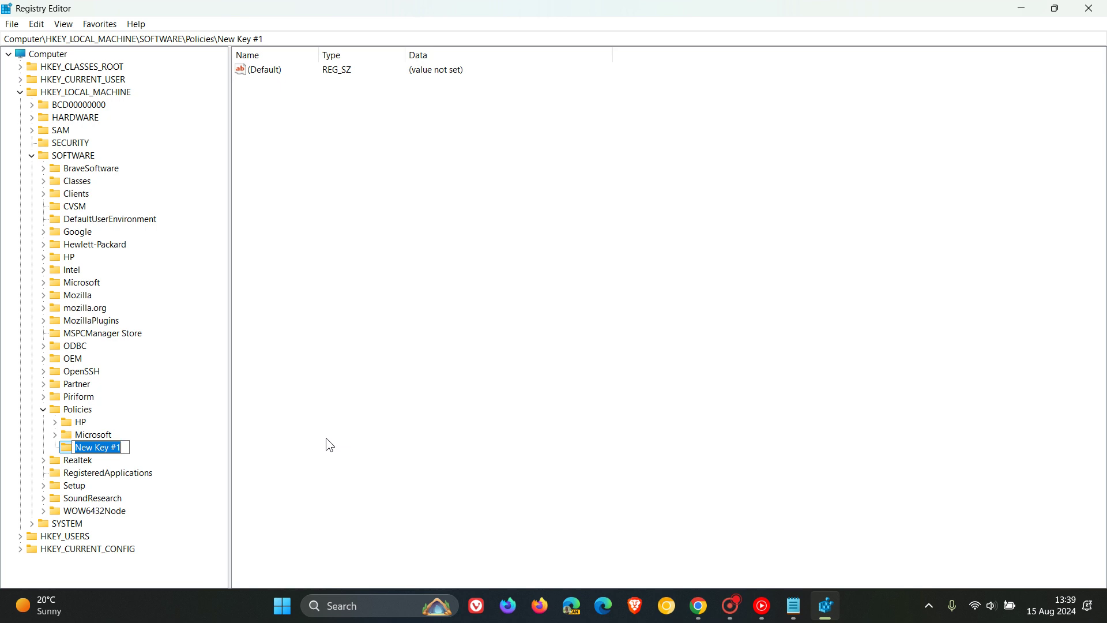
type("Google")
left_click(326, 438)
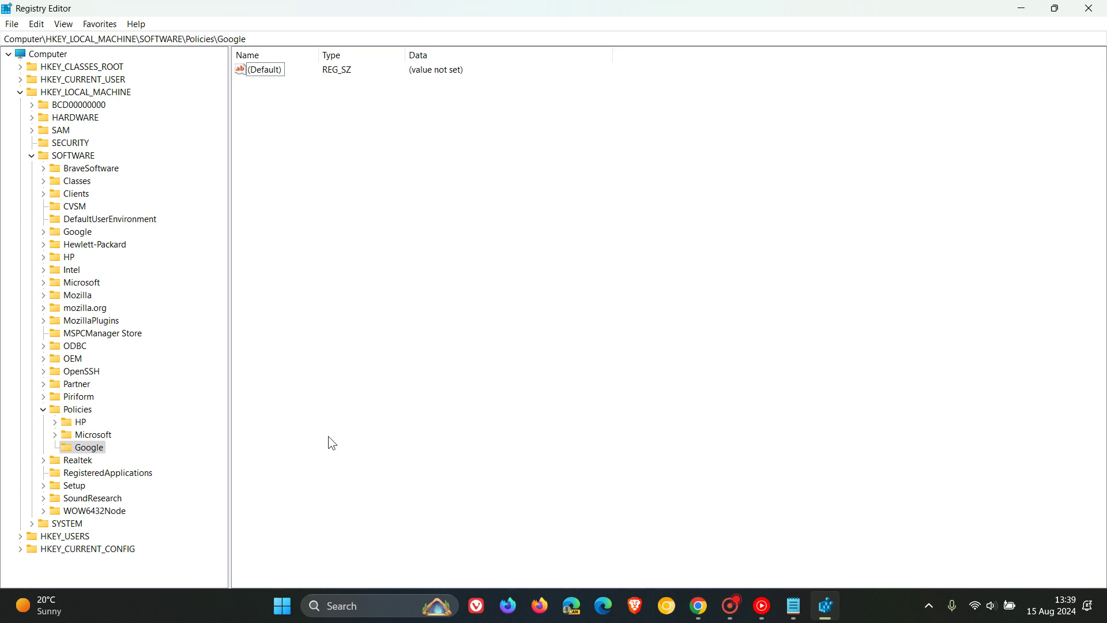
Create a subkey named Chrome inside the new Google key.
right_click(93, 450)
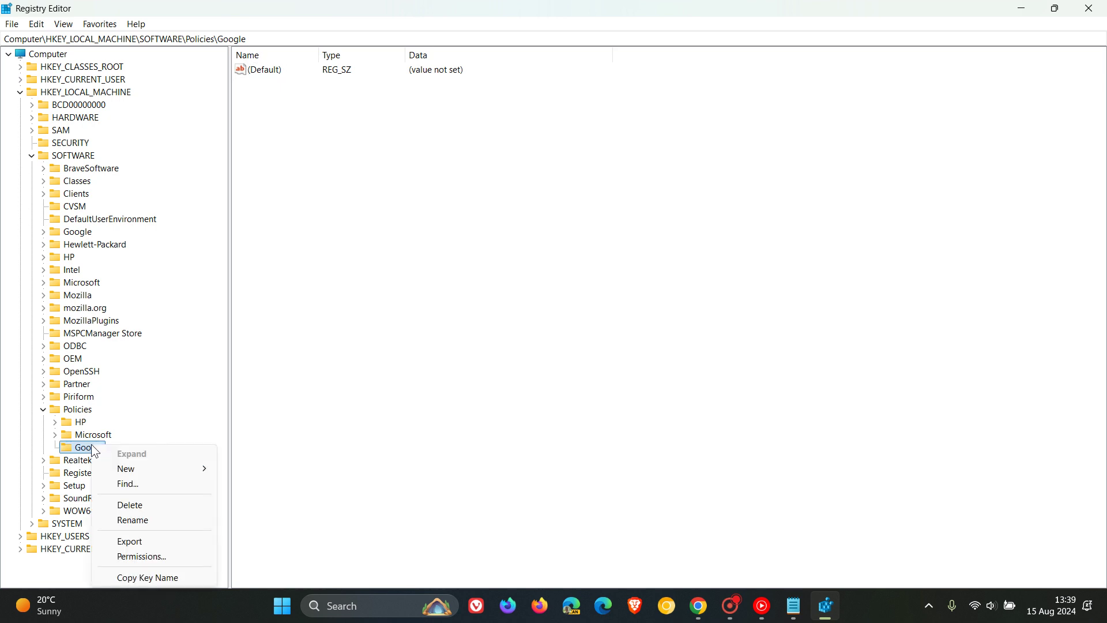
mouse_move(155, 462)
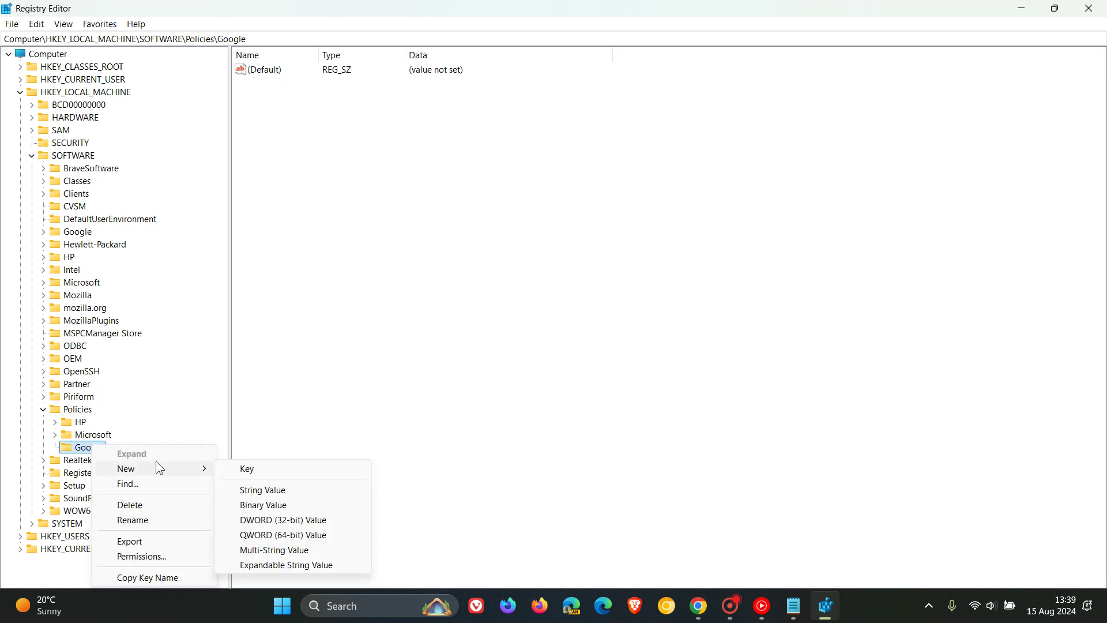
left_click(270, 463)
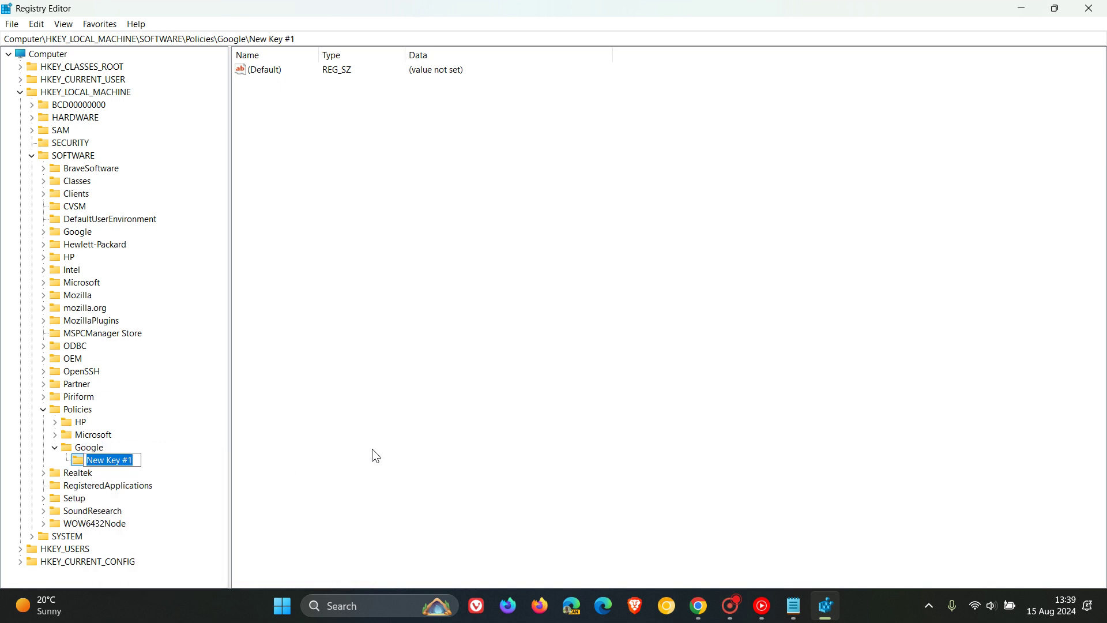
type("Chrome")
left_click(372, 450)
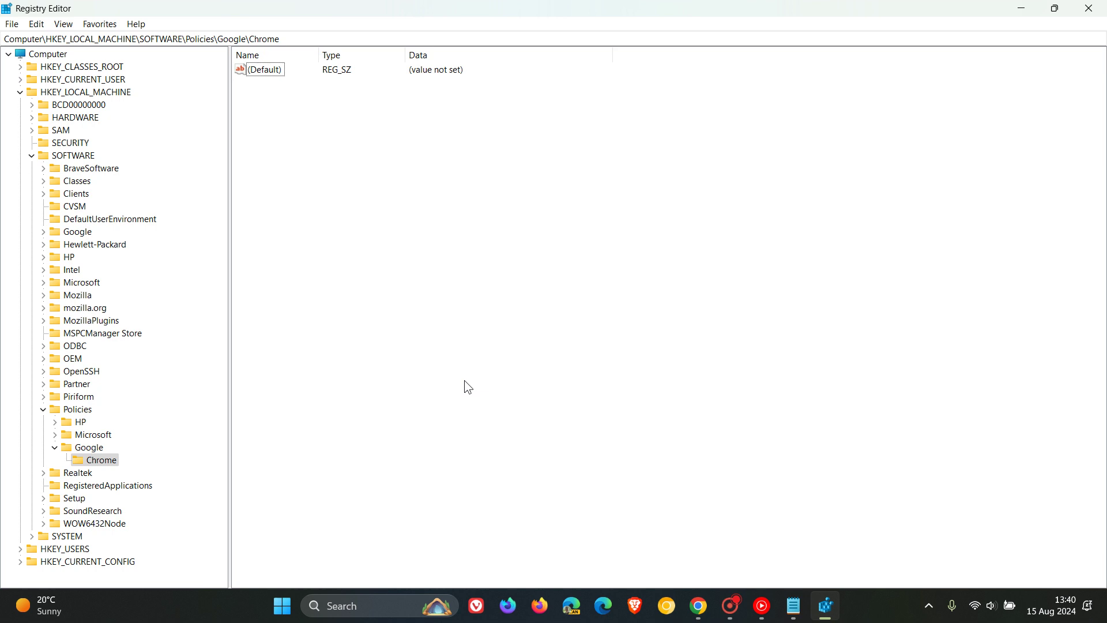
Add a new DWORD (32-bit) Value, New Value #1, to the Policies\Google\Chrome key.
right_click(112, 459)
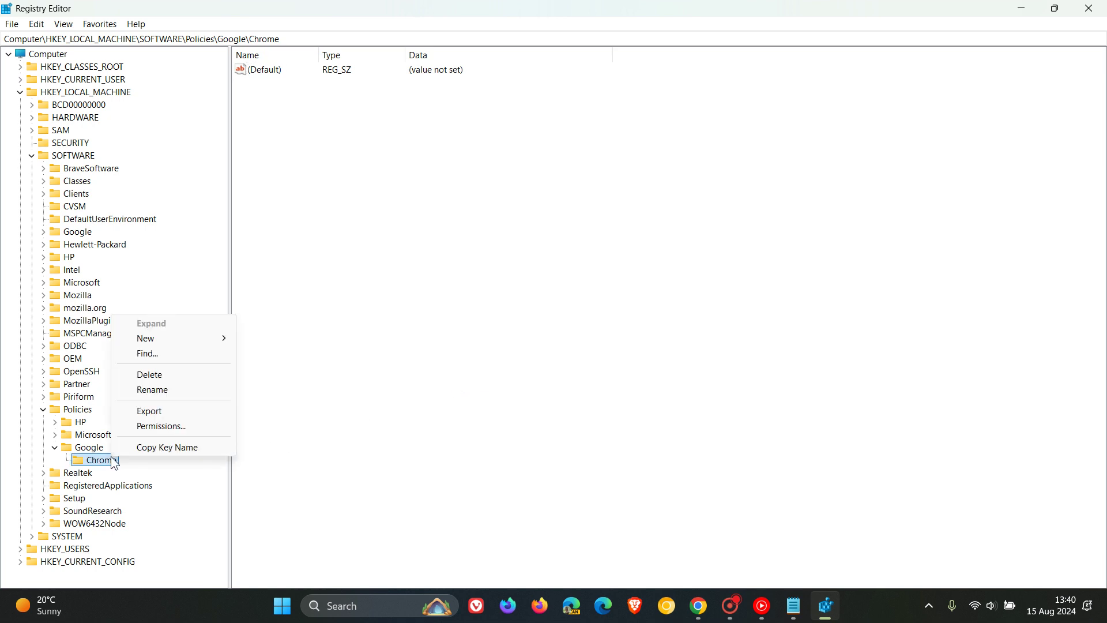
mouse_move(204, 341)
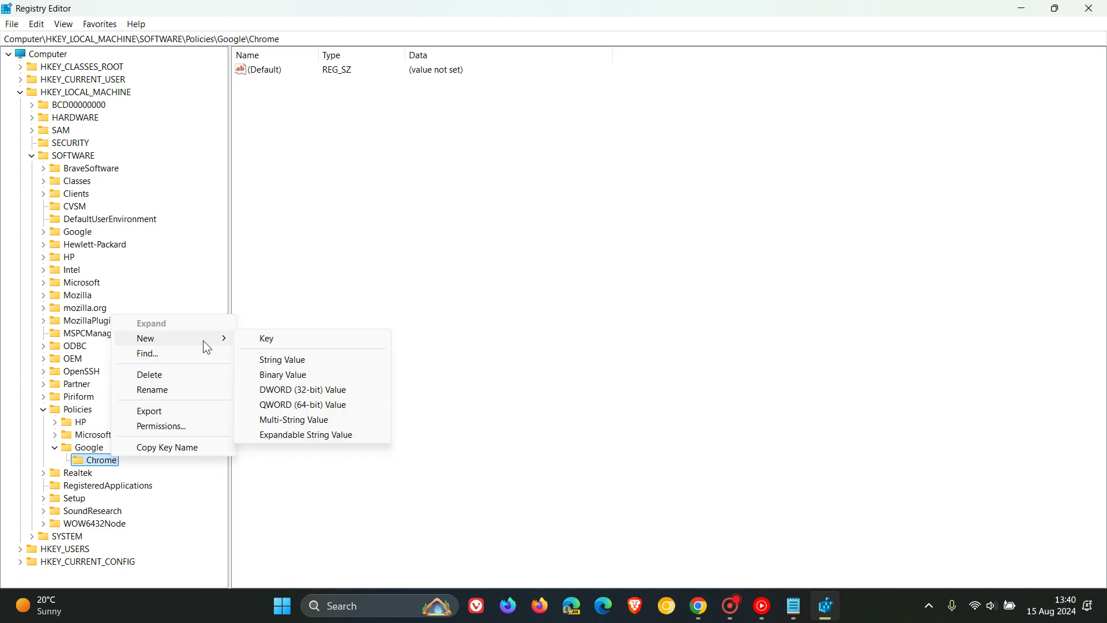
left_click(344, 396)
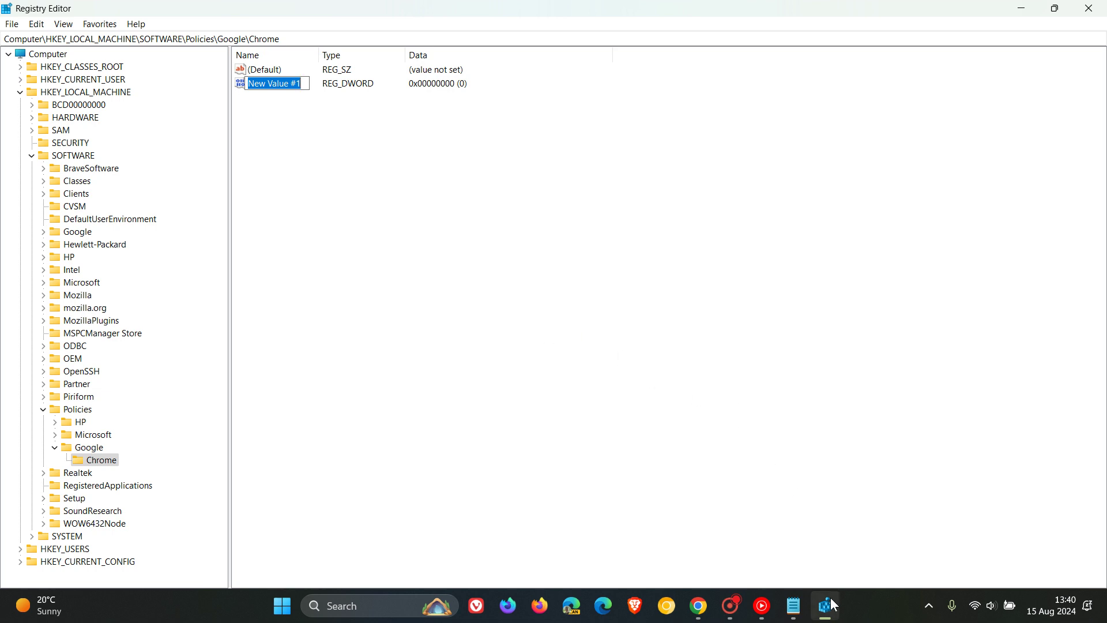
Copy the policy name ExtensionManifestV2Availability from the Notepad note.
left_click(794, 608)
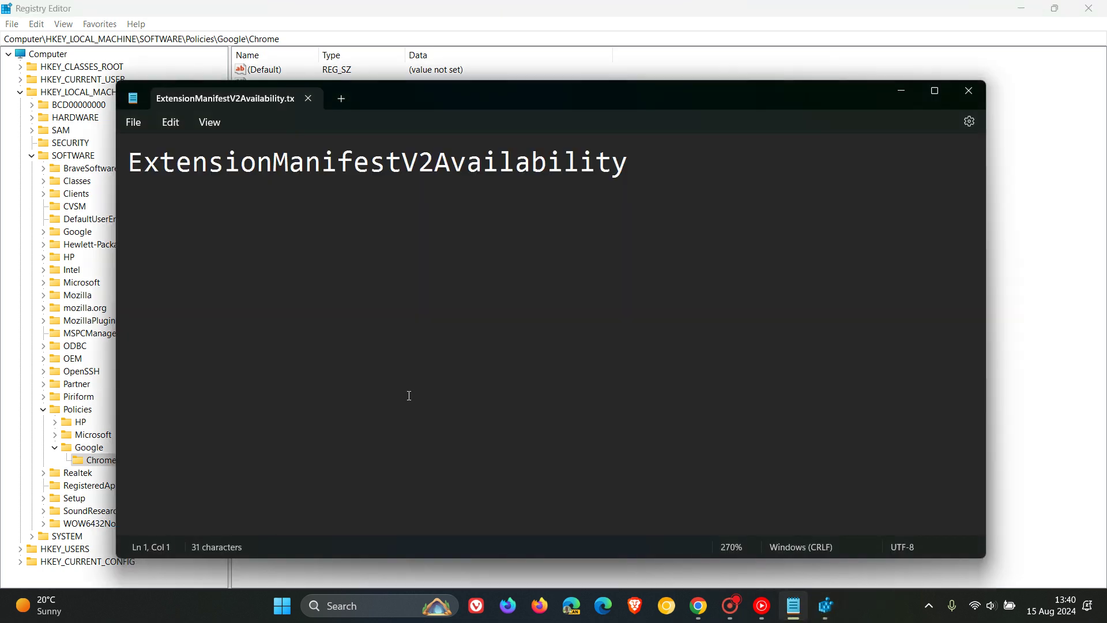
left_click_drag(128, 161, 630, 161)
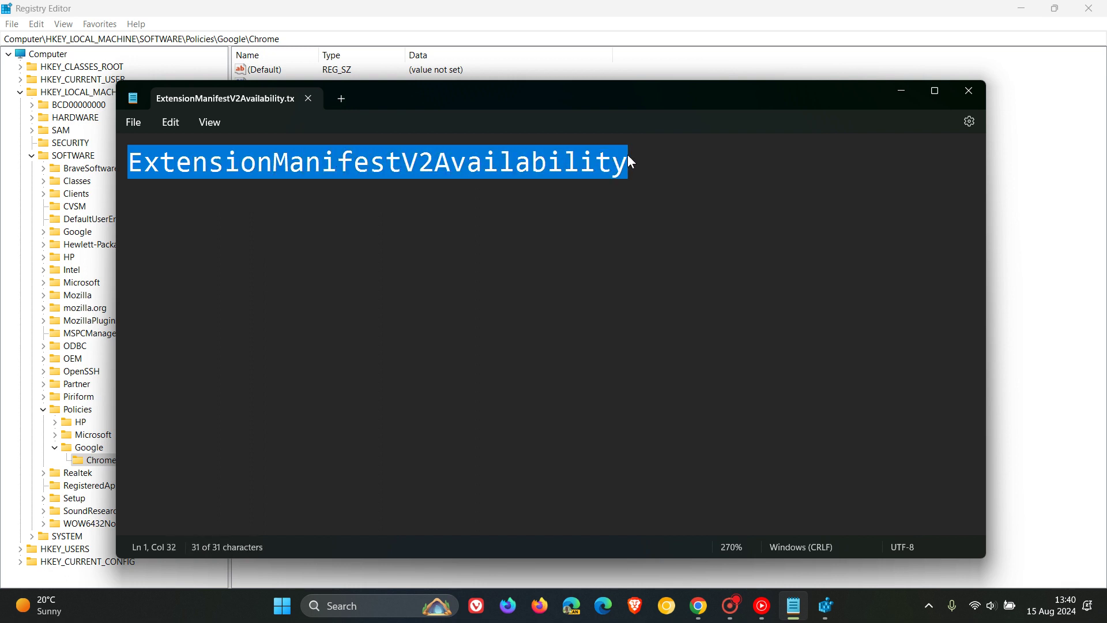
right_click(450, 164)
left_click(499, 242)
Minimize Notepad and rename New Value #1 to the pasted name ExtensionManifestV2Availability.
left_click(901, 91)
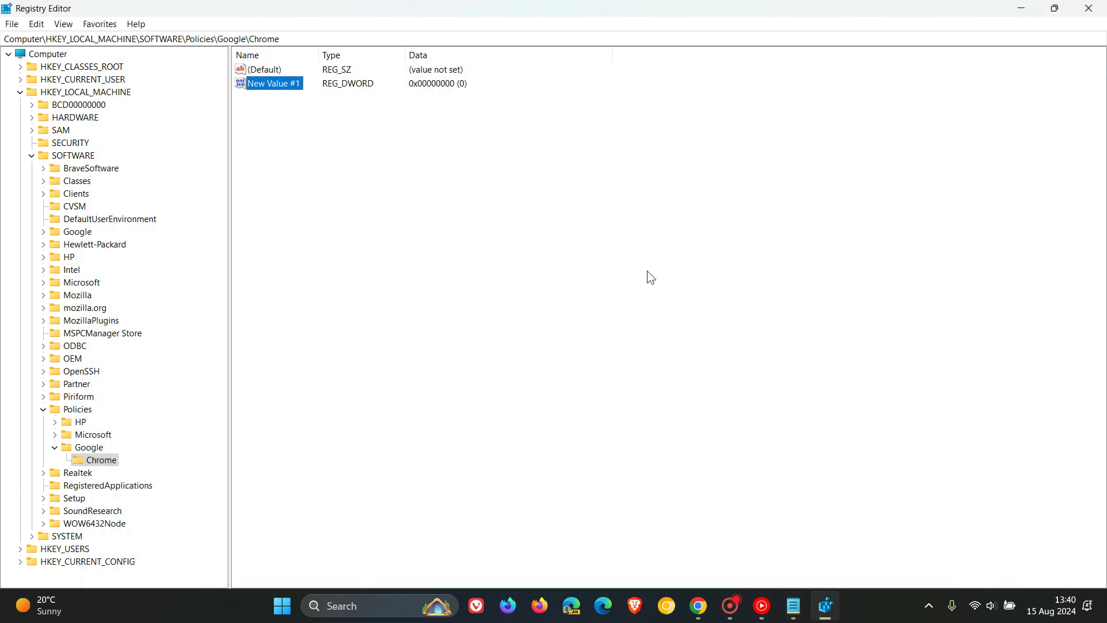
right_click(275, 83)
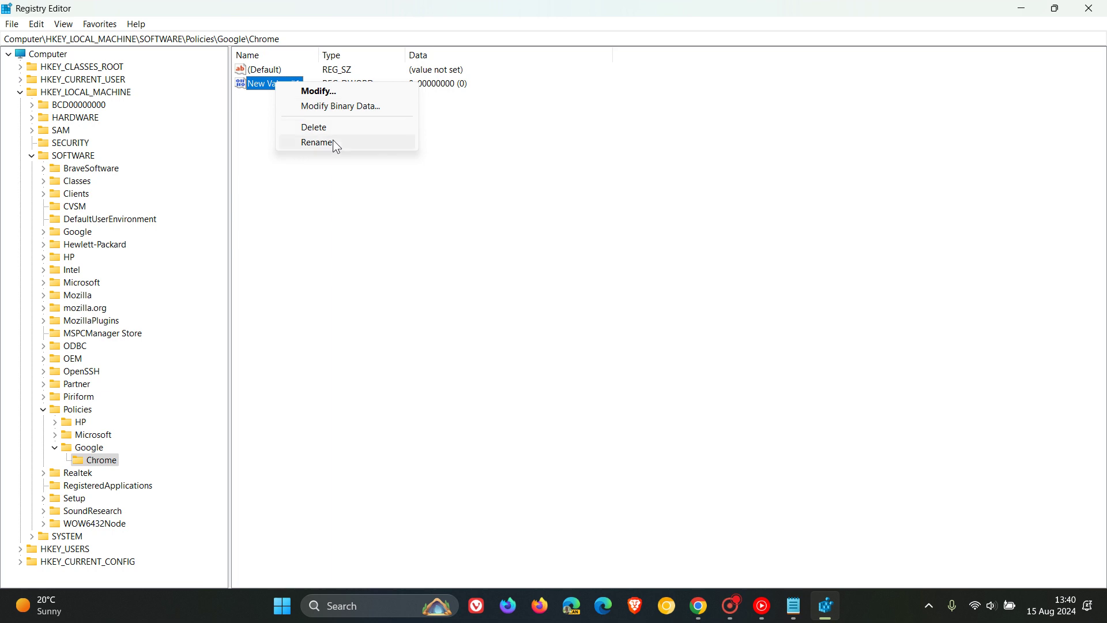
left_click(333, 140)
right_click(288, 82)
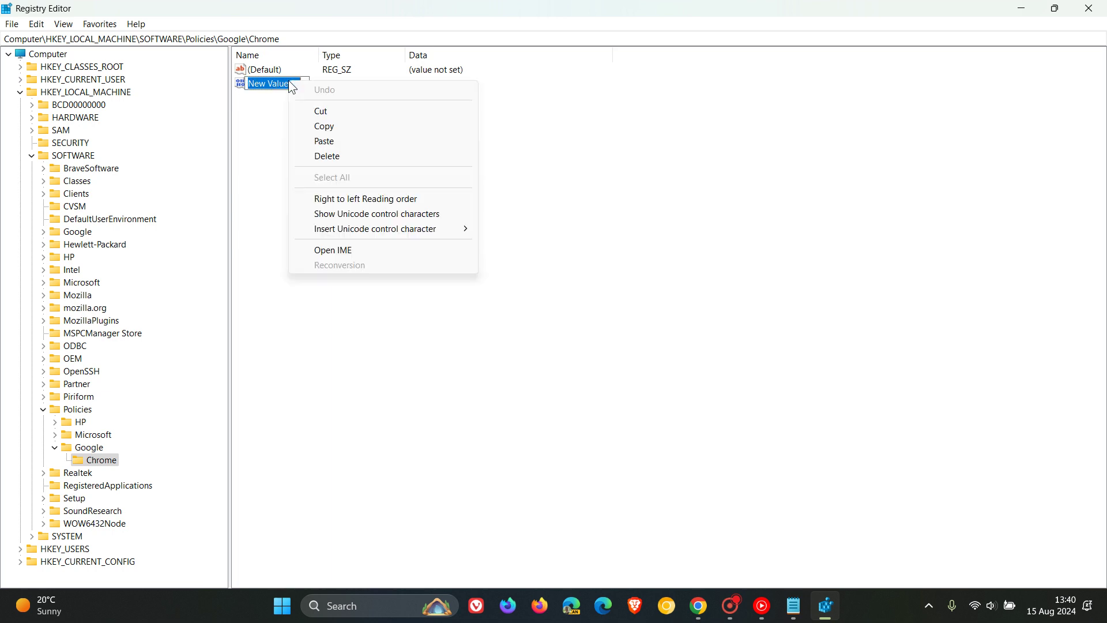
left_click(366, 140)
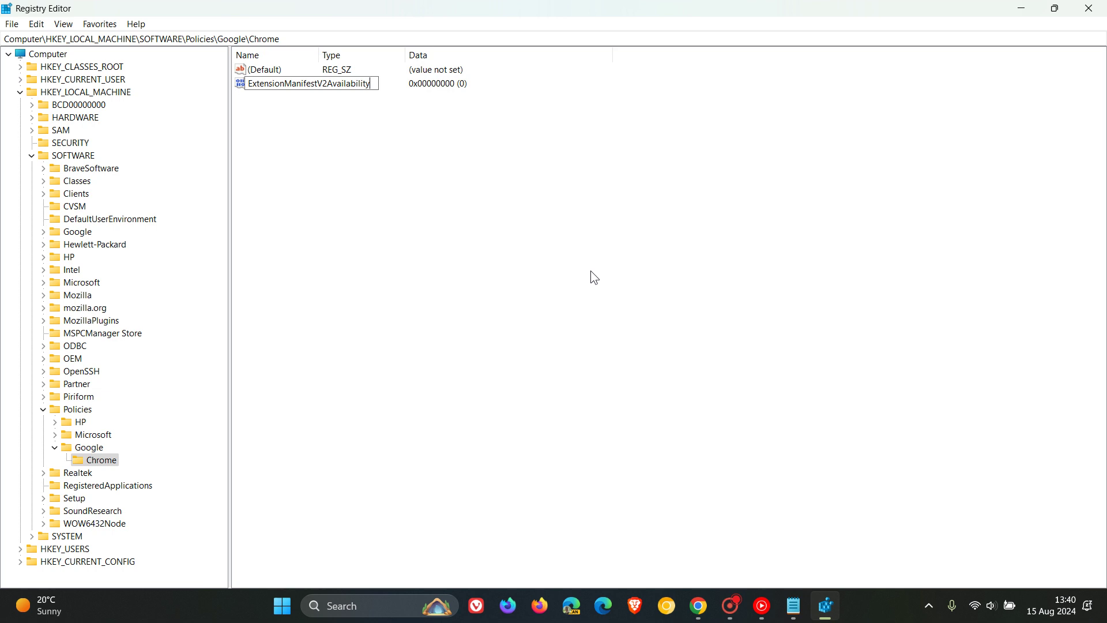
key("Return")
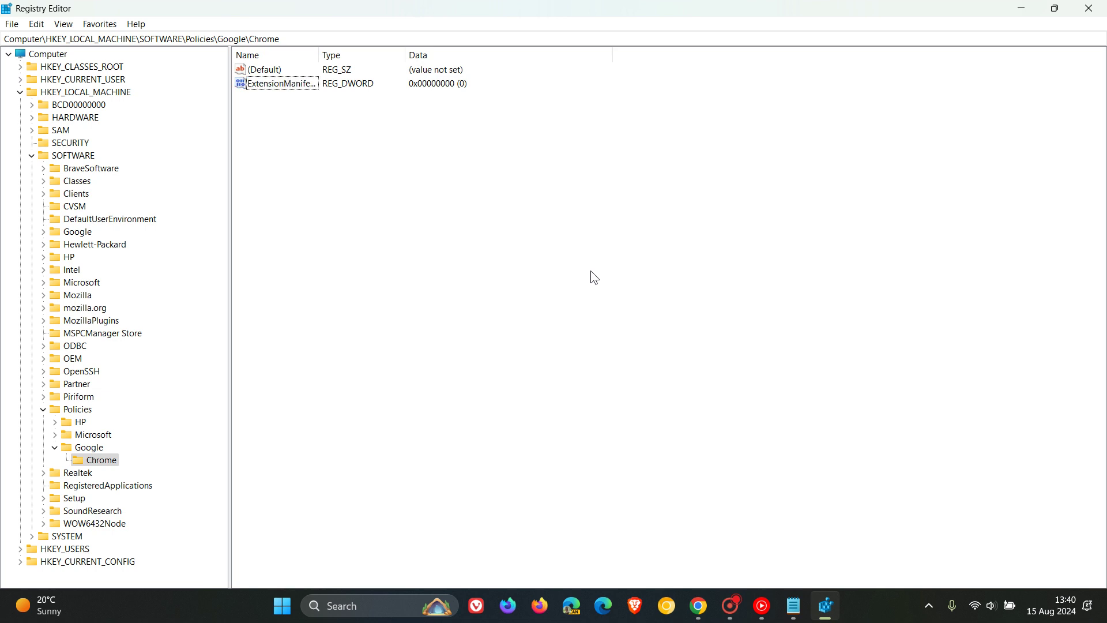
Set ExtensionManifestV2Availability's value data to 2 in its edit dialog.
double_click(289, 83)
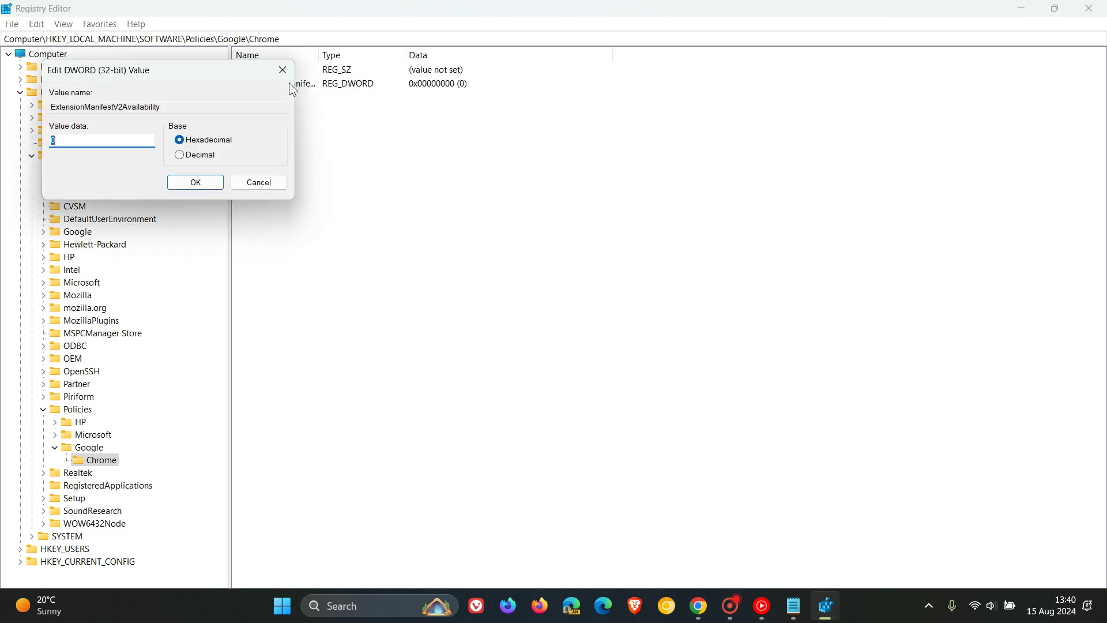
left_click_drag(202, 74, 567, 199)
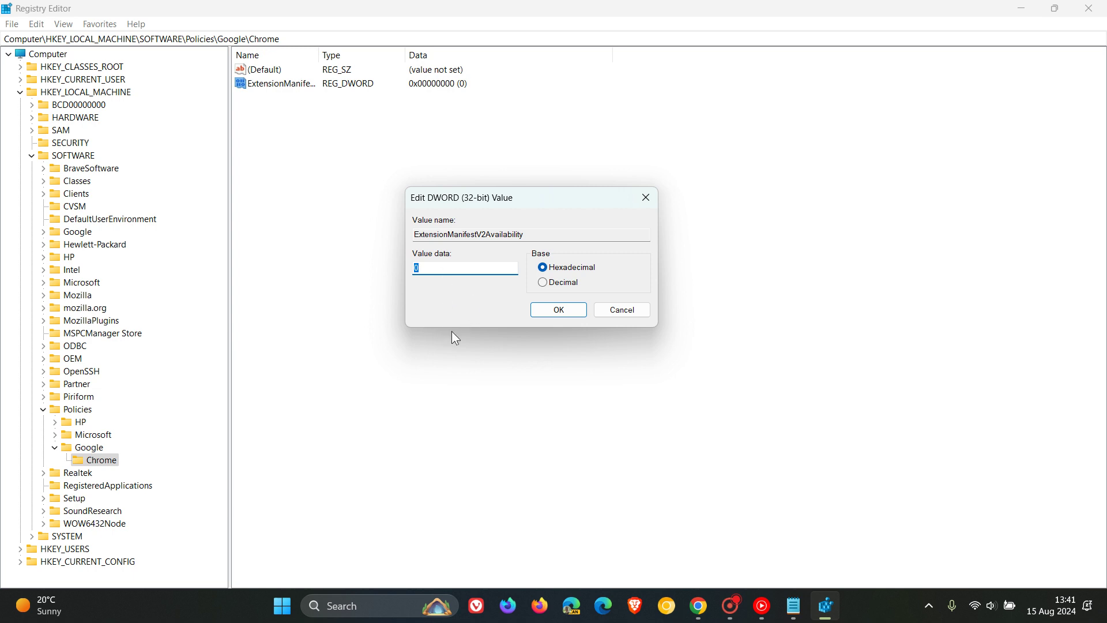
type("2")
left_click(560, 310)
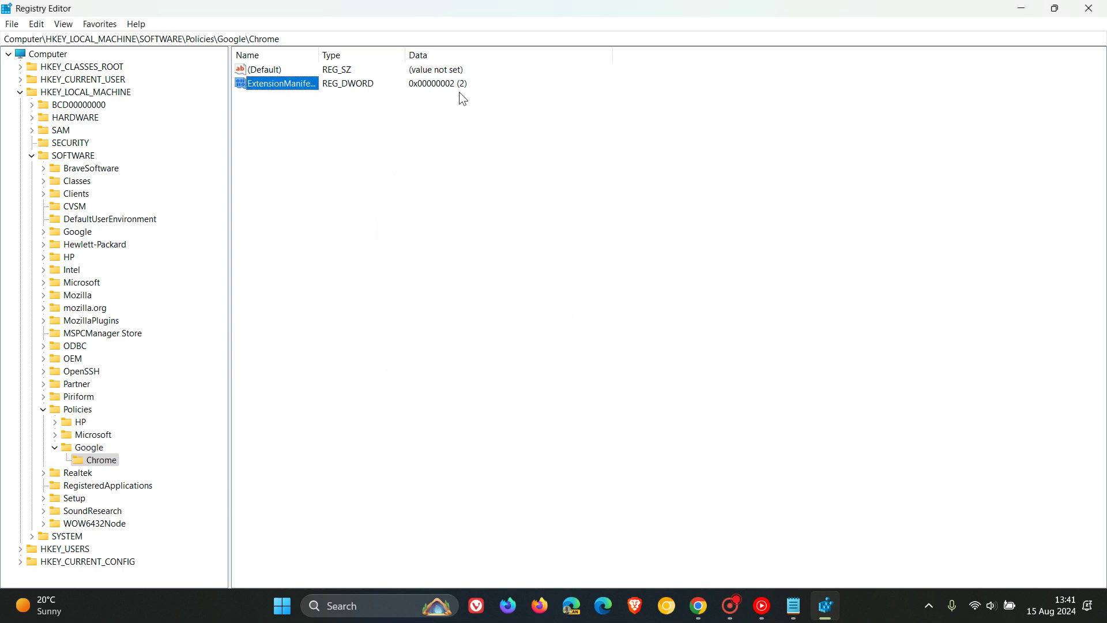
Close Registry Editor and restore the Chrome window showing its new tab page.
left_click(1088, 8)
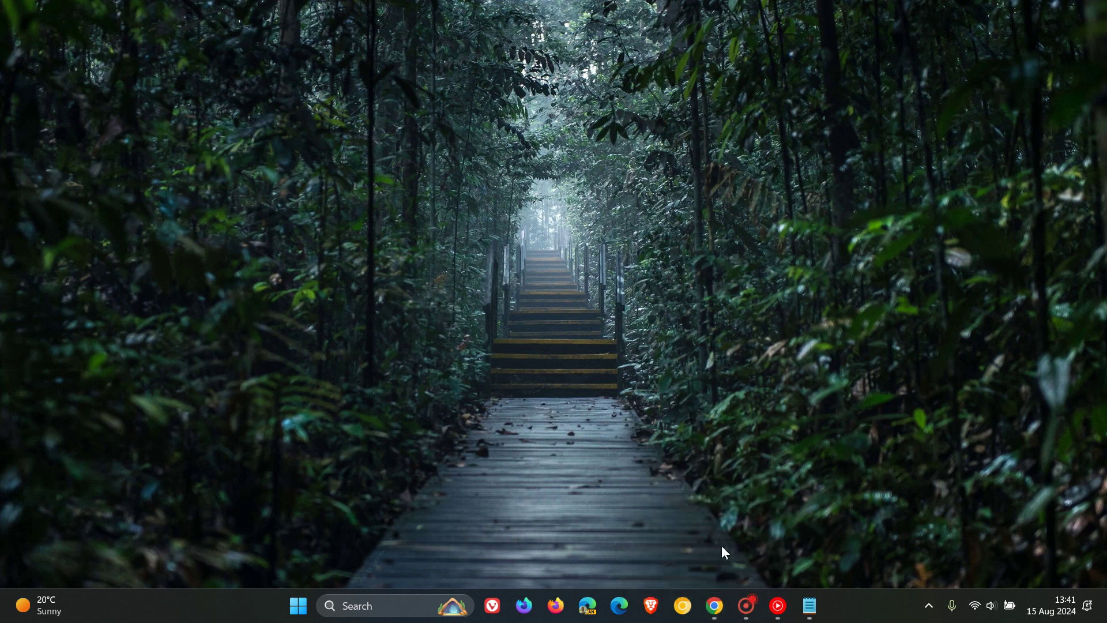
left_click(715, 612)
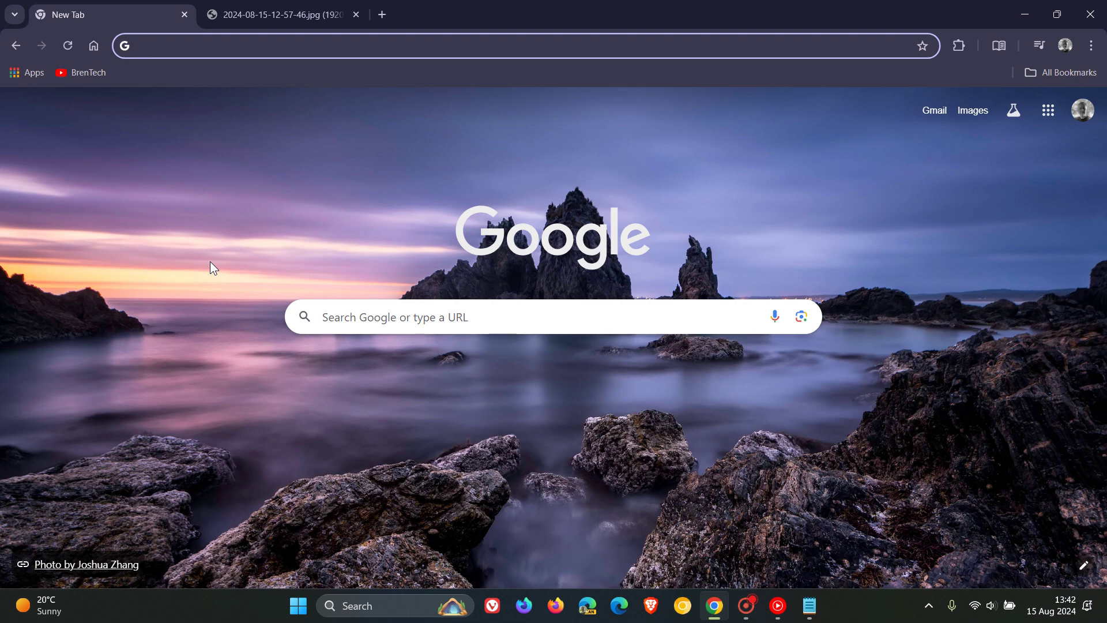
Navigate Chrome to chrome://policy, which shows no Chrome policies set yet.
type("chro")
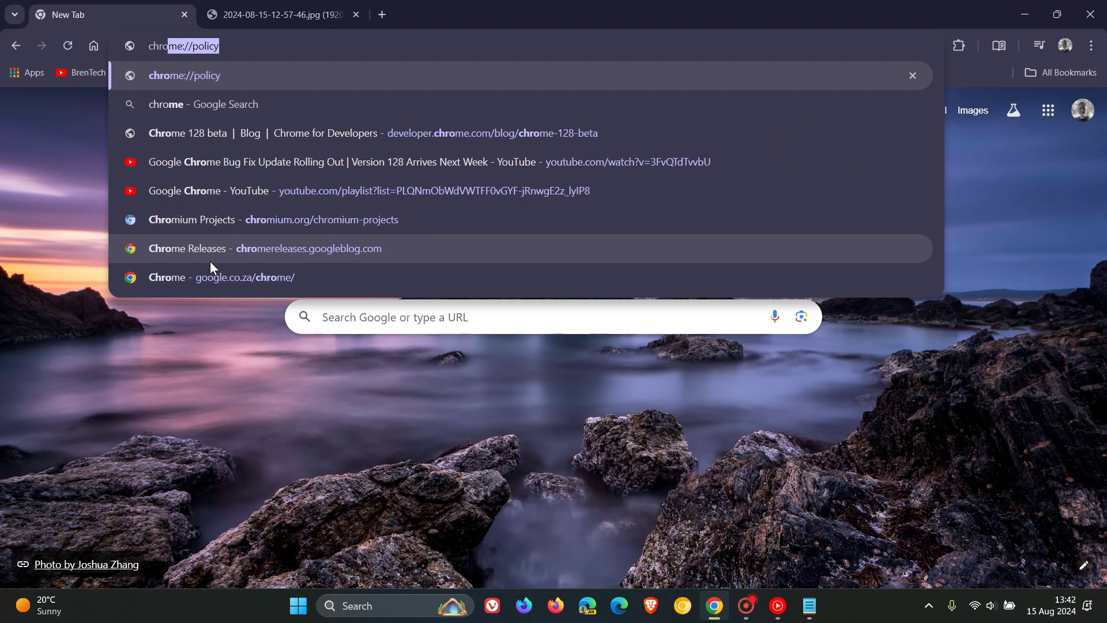
type("me")
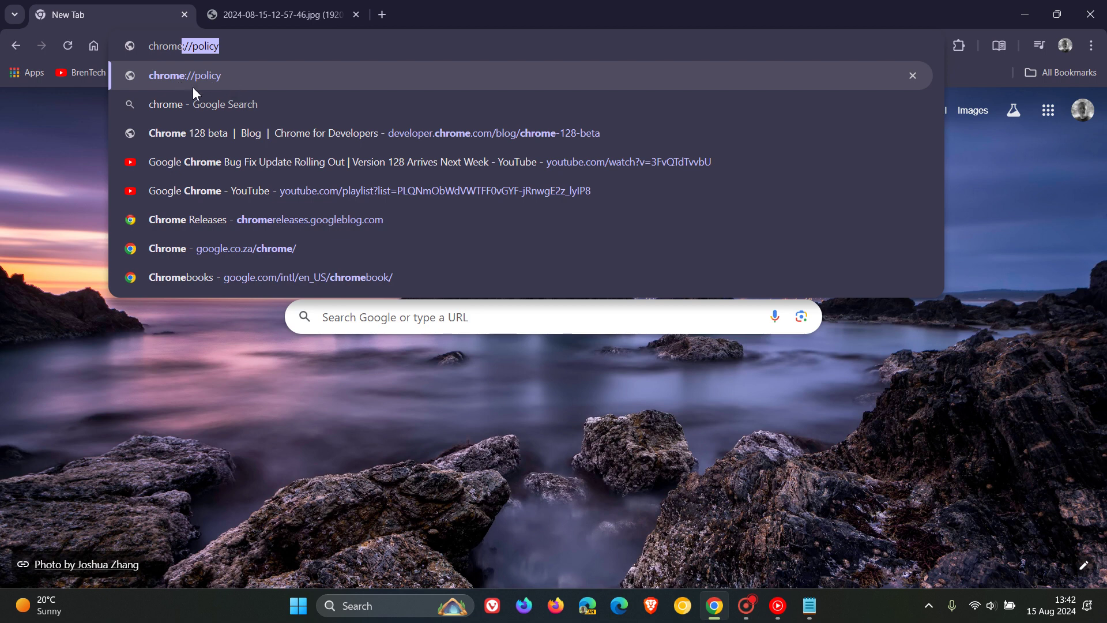
left_click(219, 82)
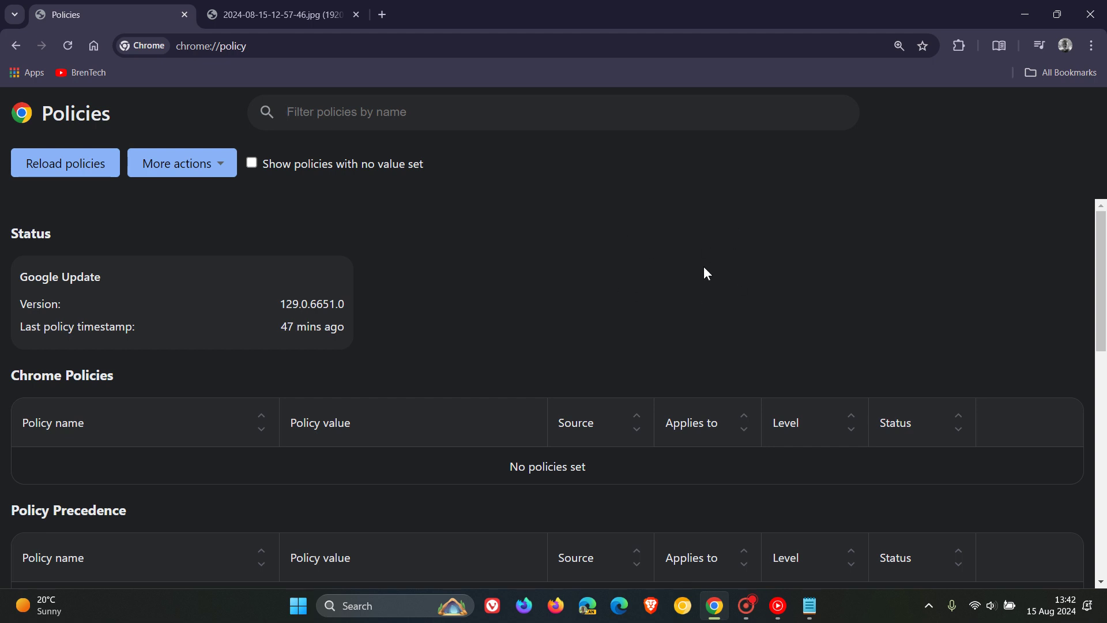
Zoom the saved screenshot to 100% and confirm ExtensionManifestV2Availability shows value 2, Mandatory, OK.
left_click(296, 16)
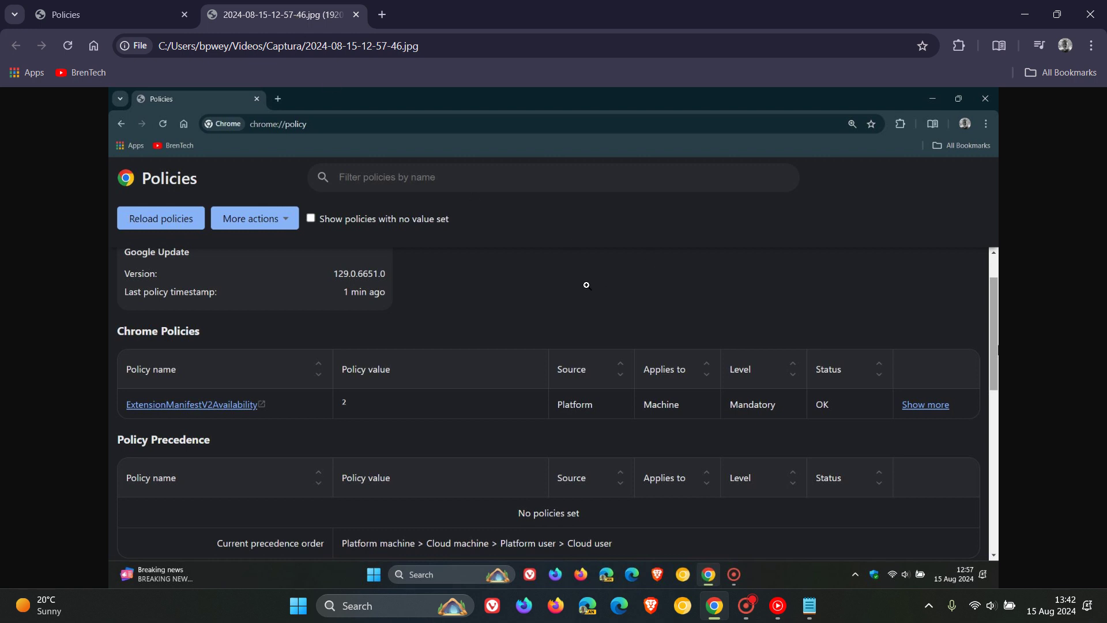
left_click(493, 411)
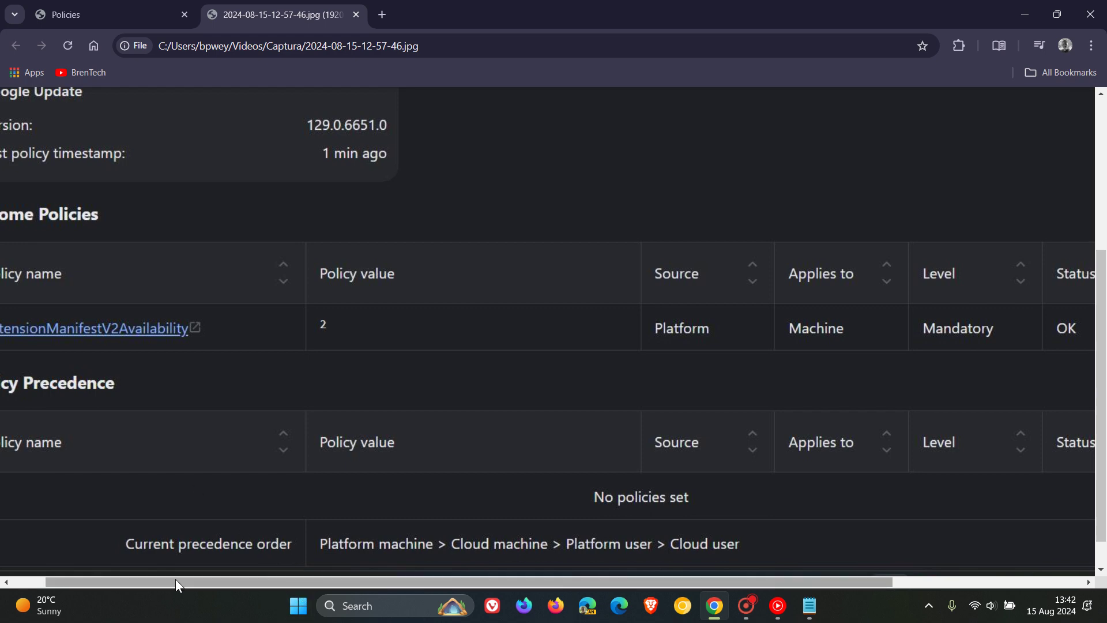
left_click_drag(175, 579, 81, 577)
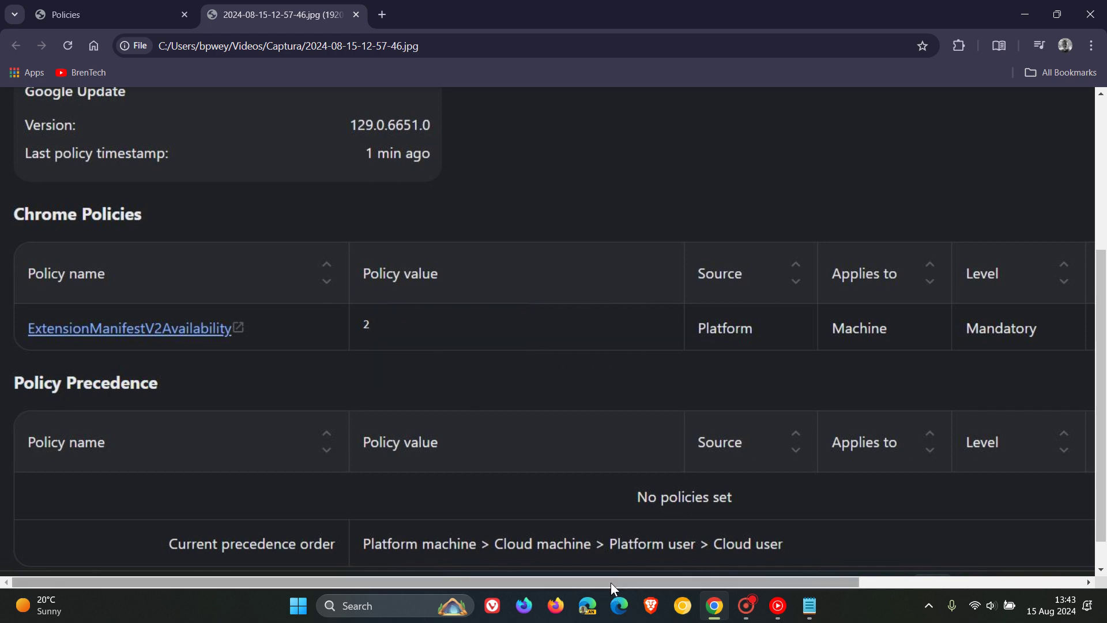
left_click_drag(610, 582, 844, 586)
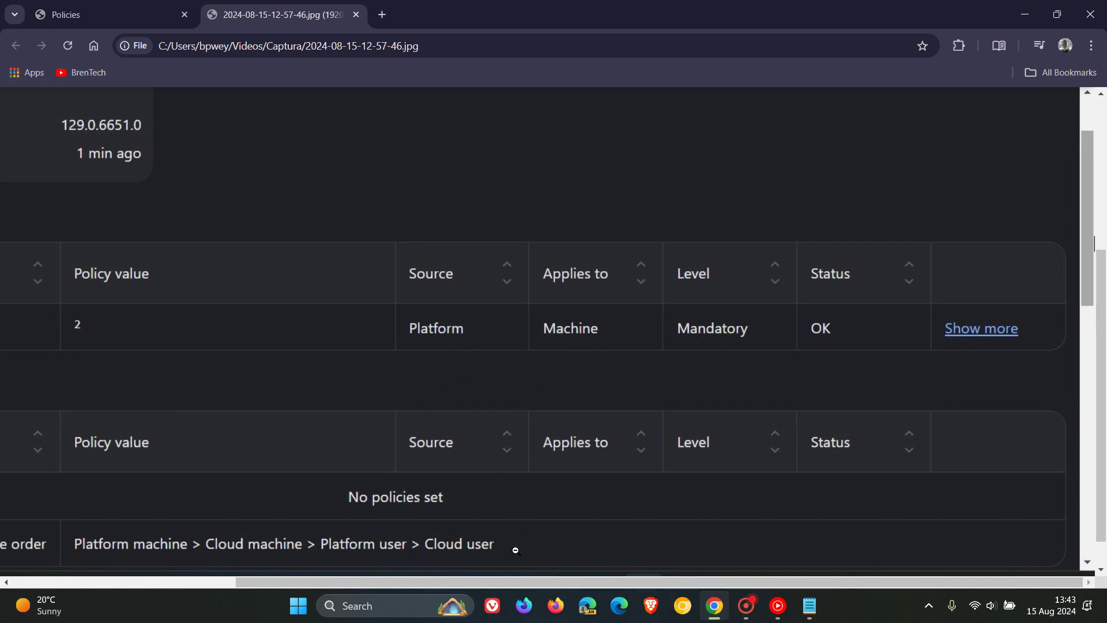
left_click_drag(511, 583, 197, 531)
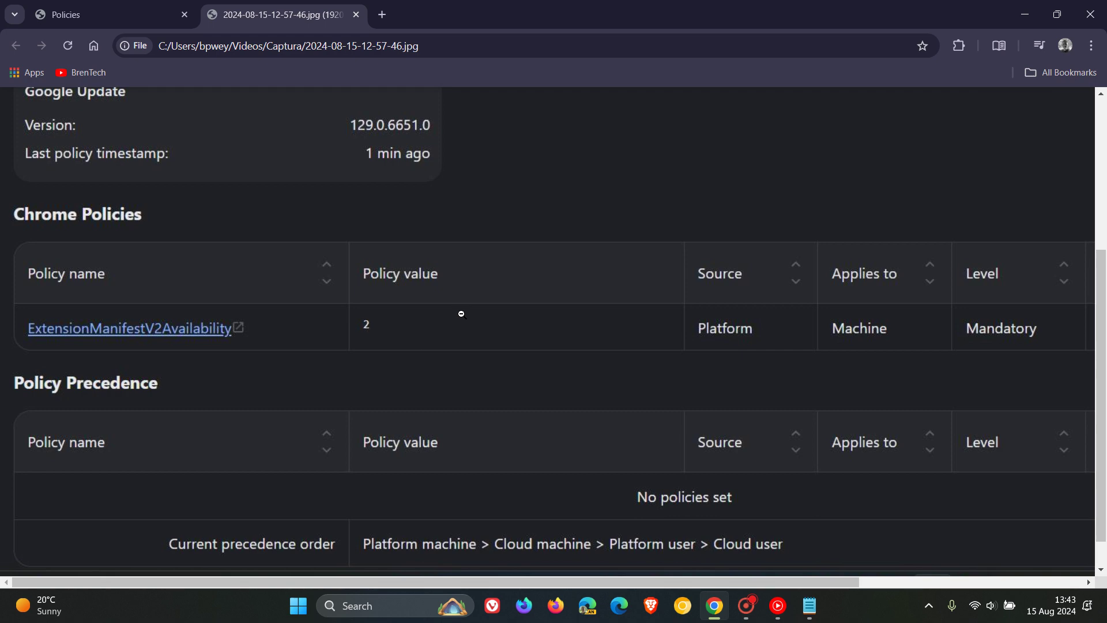
Return to the Policies tab, then leave it for the Google new tab page.
left_click(130, 21)
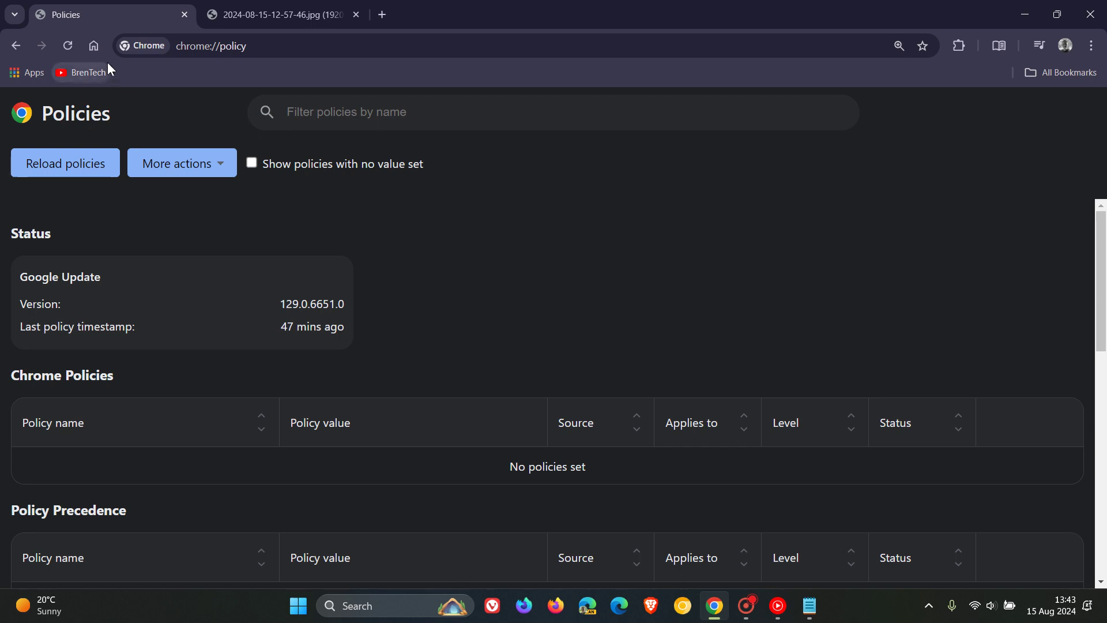
left_click(93, 45)
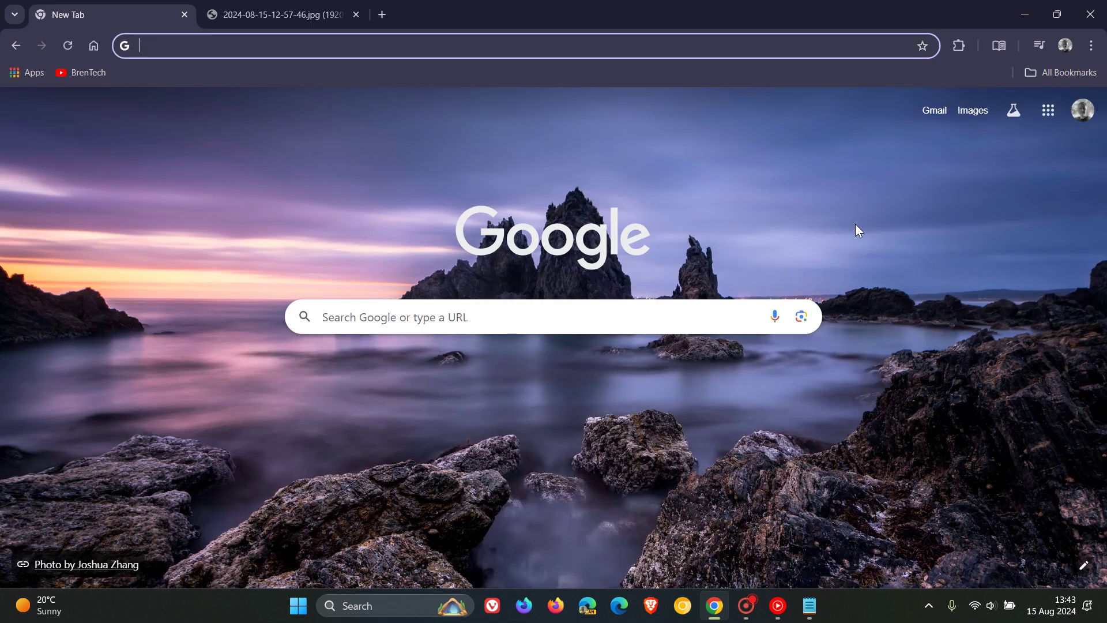